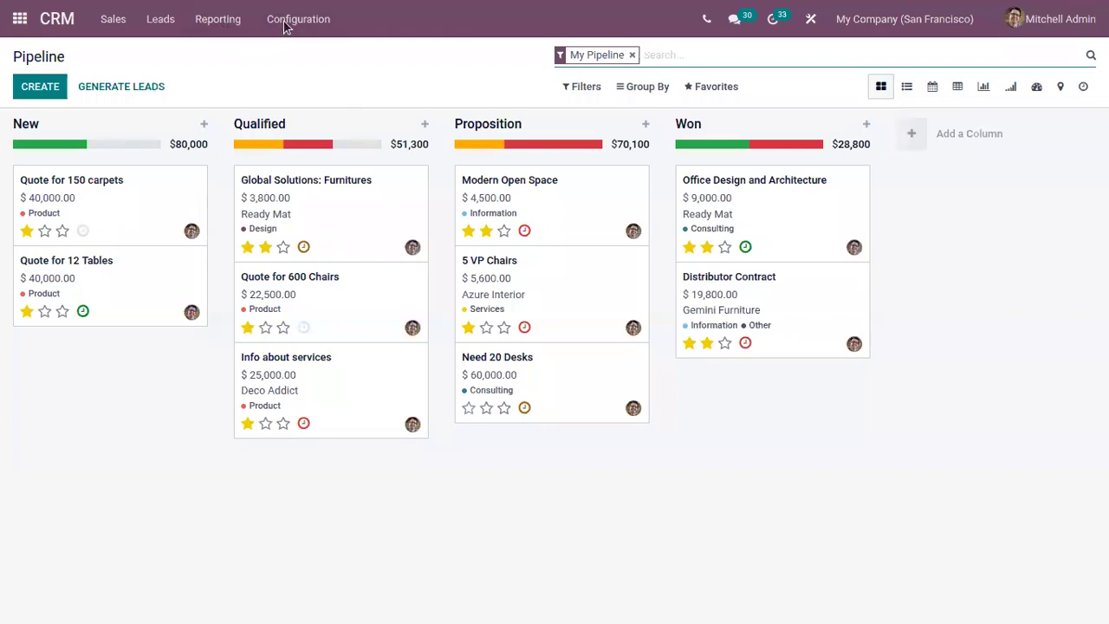
Open the Sales team's record from Configuration > Sales Teams in edit mode
click(287, 19)
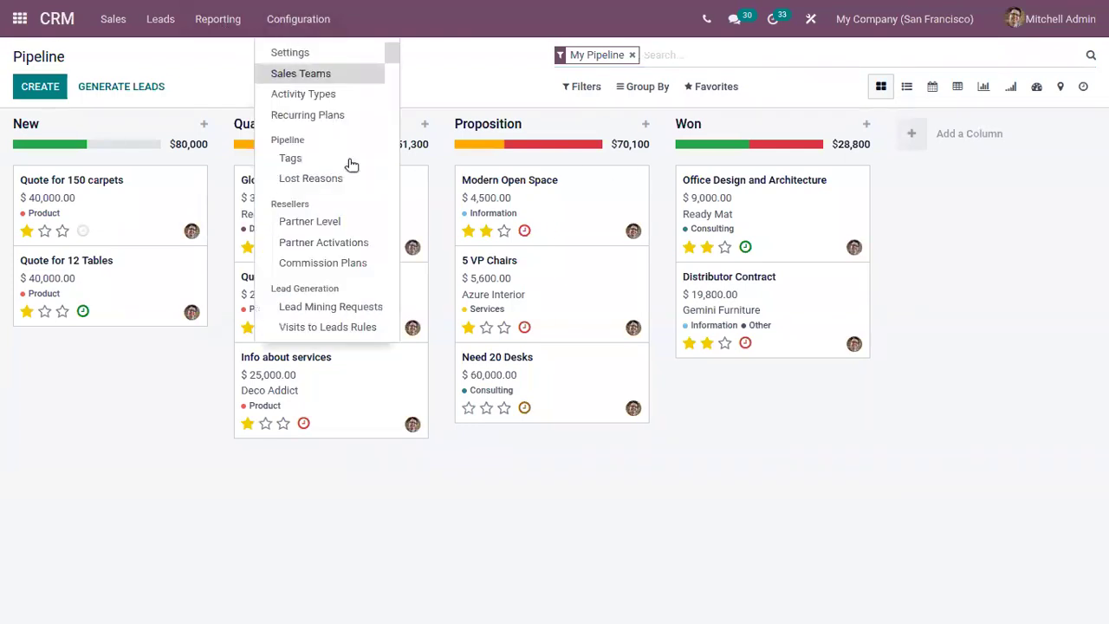
click(304, 80)
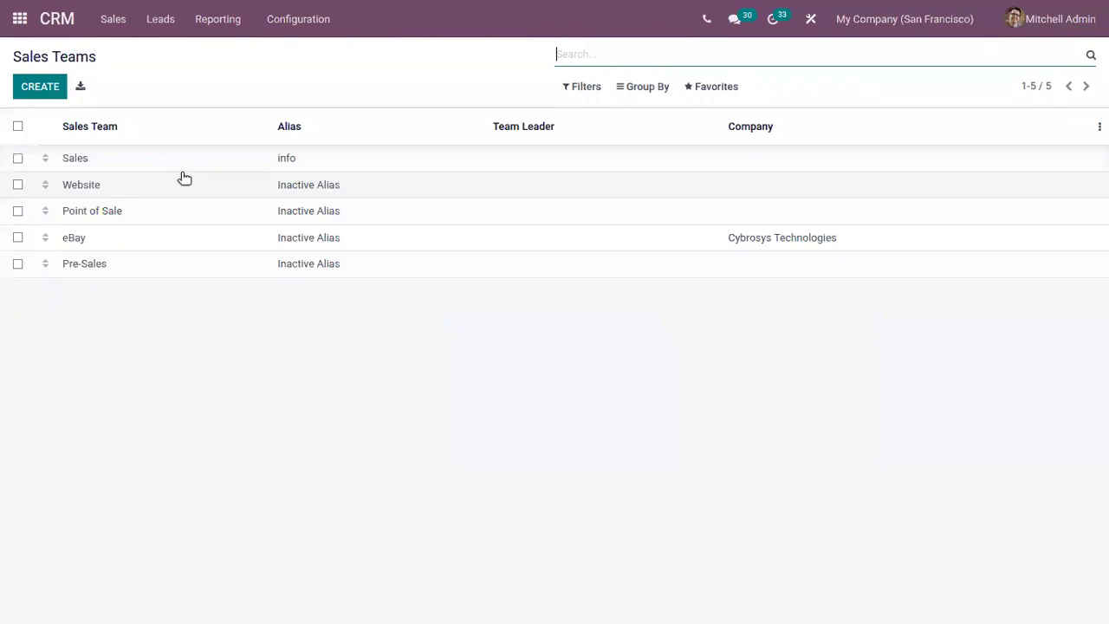
click(196, 166)
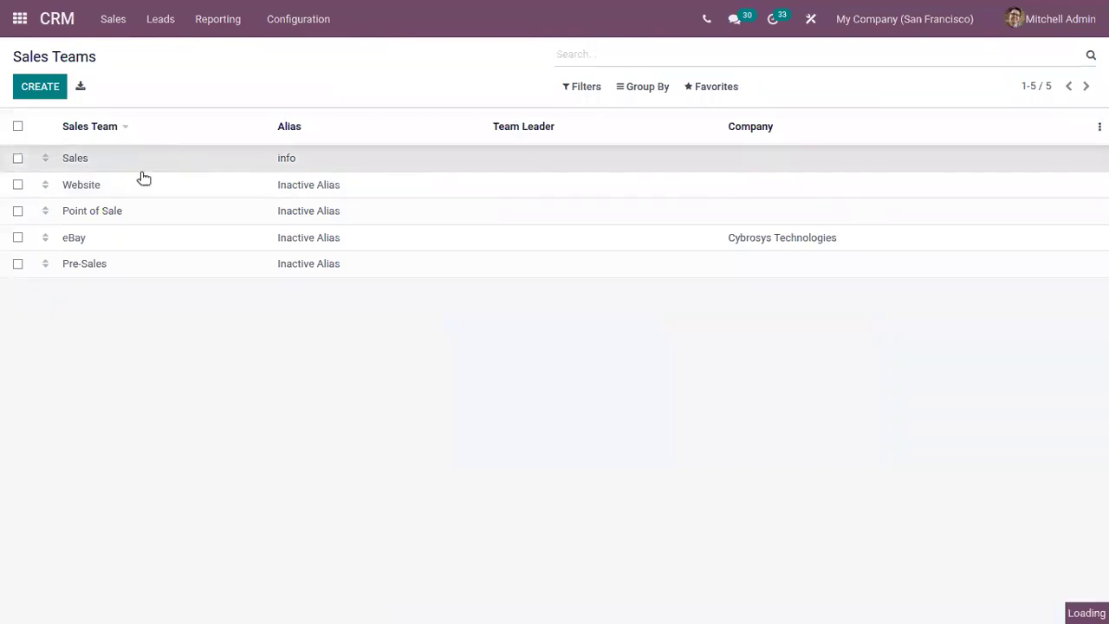
click(30, 91)
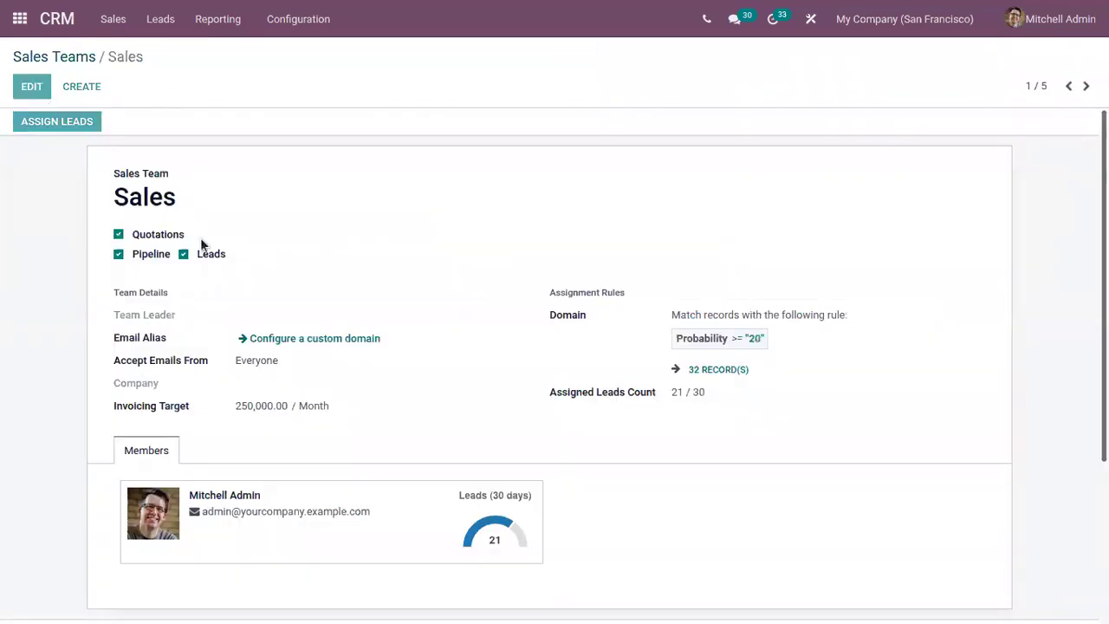
Add a second salesperson to the Sales team's members and return to the Sales Teams list
scroll(311, 519, down, 3)
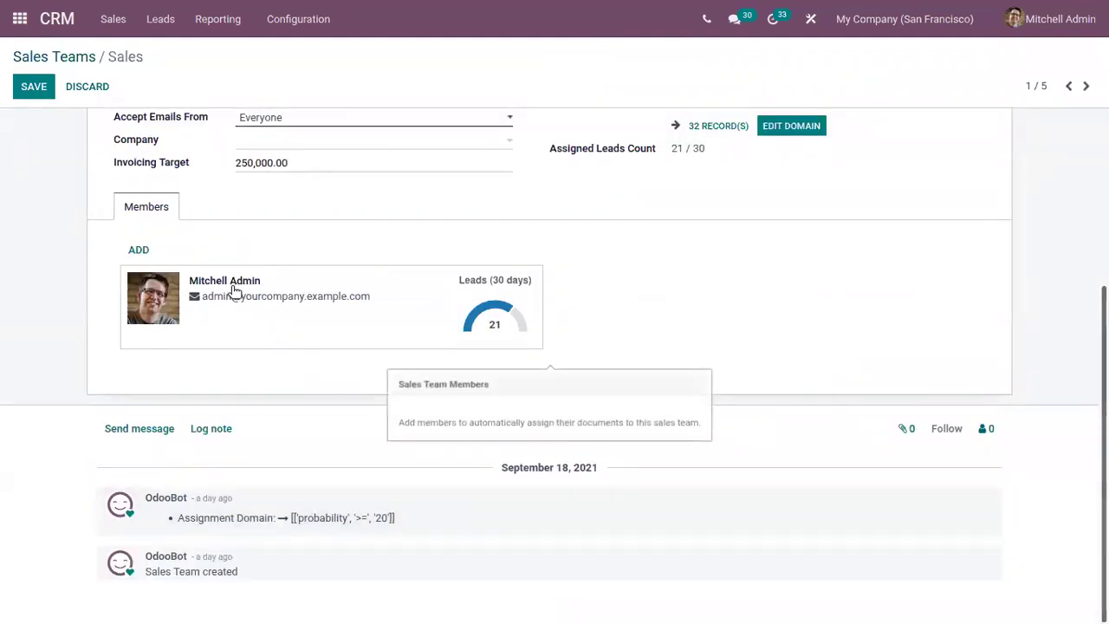
click(140, 249)
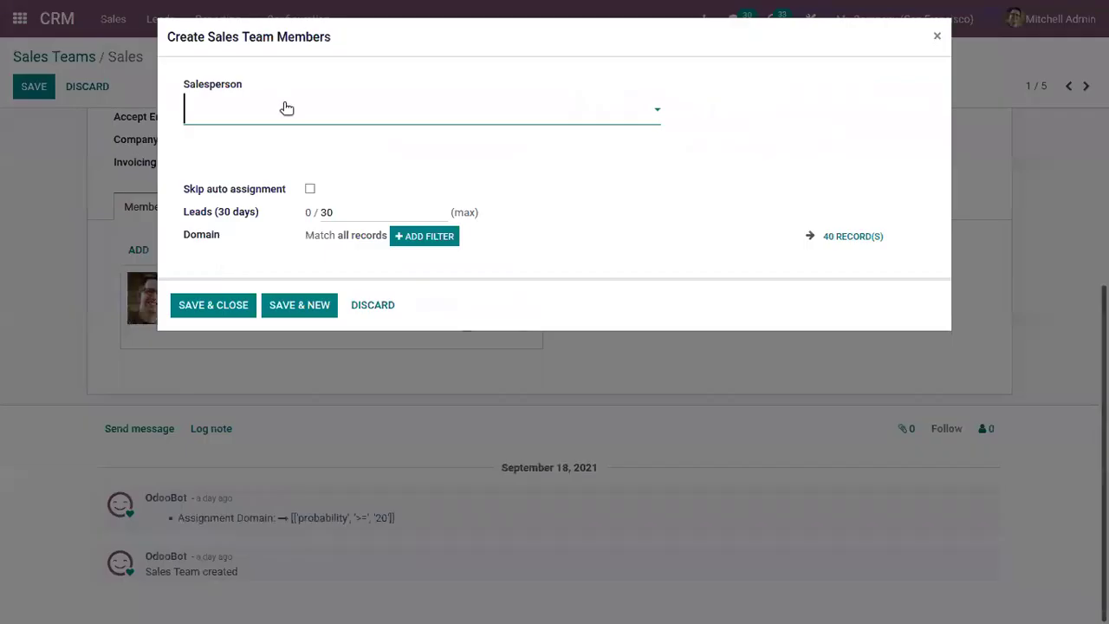
click(287, 113)
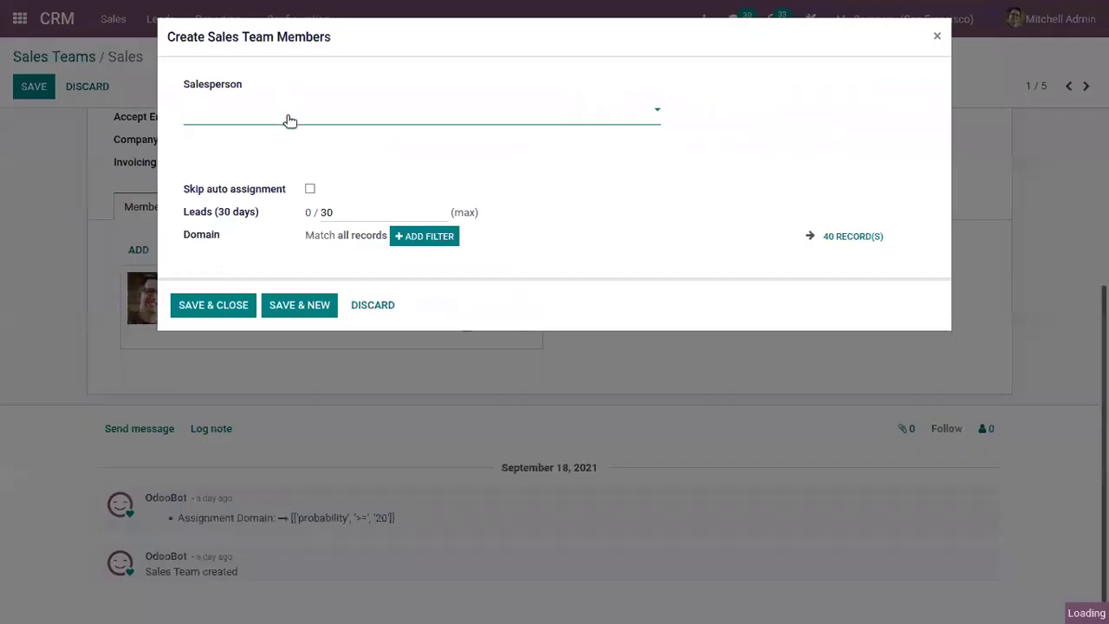
click(284, 144)
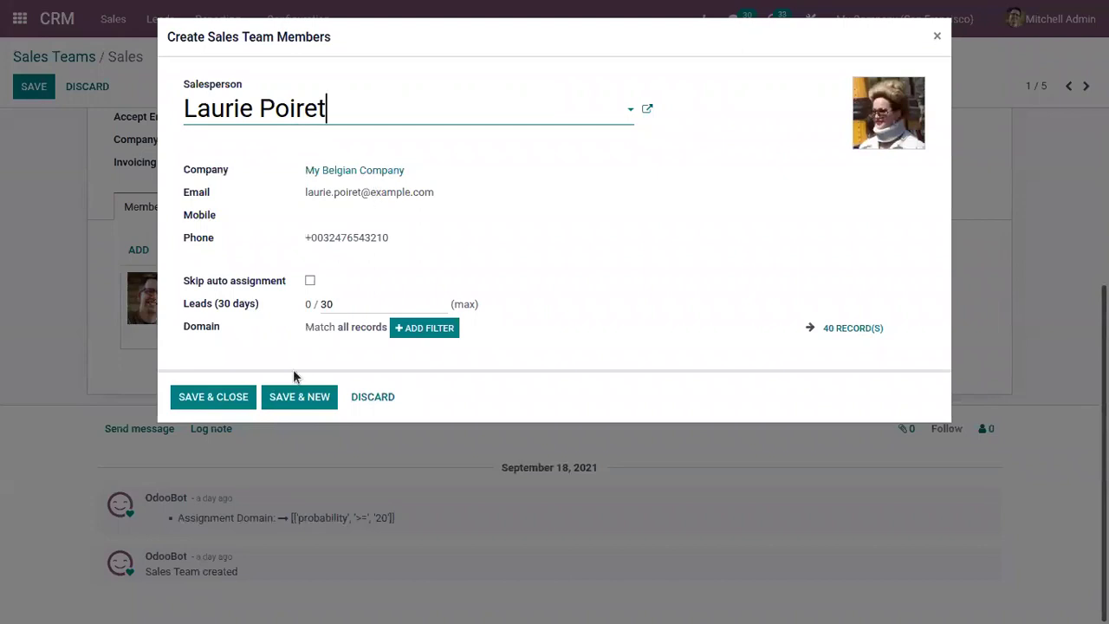
click(190, 396)
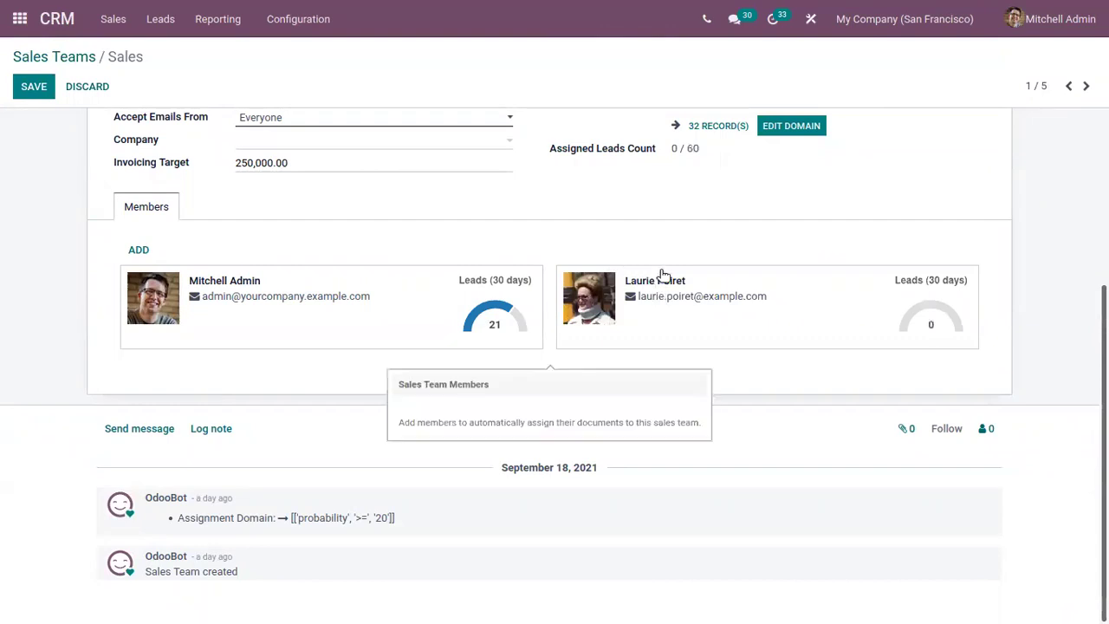
click(52, 58)
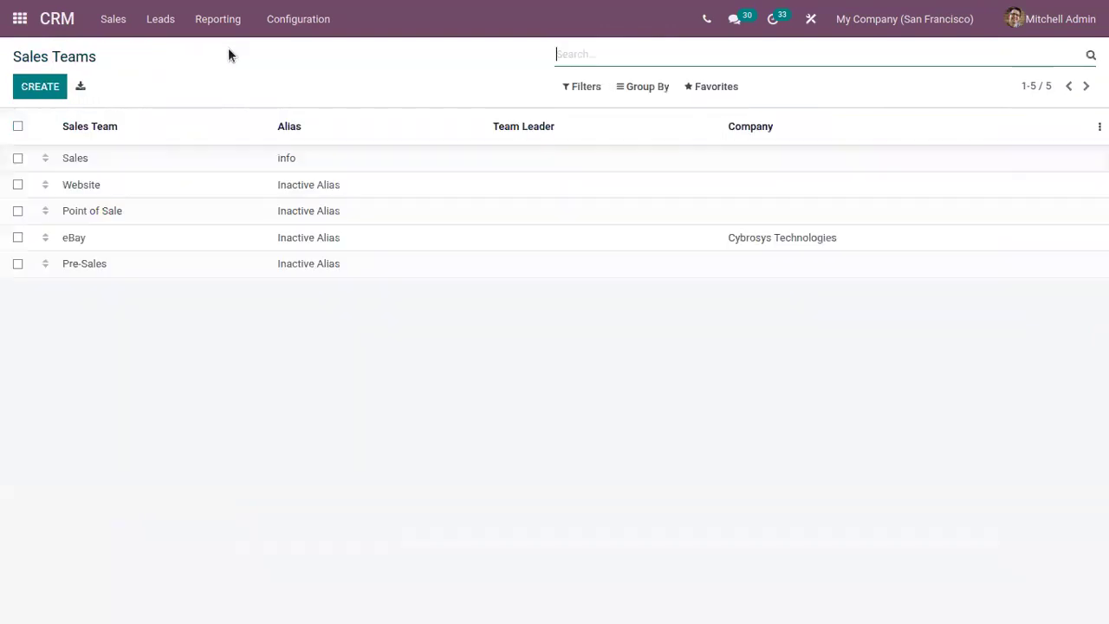
click(119, 185)
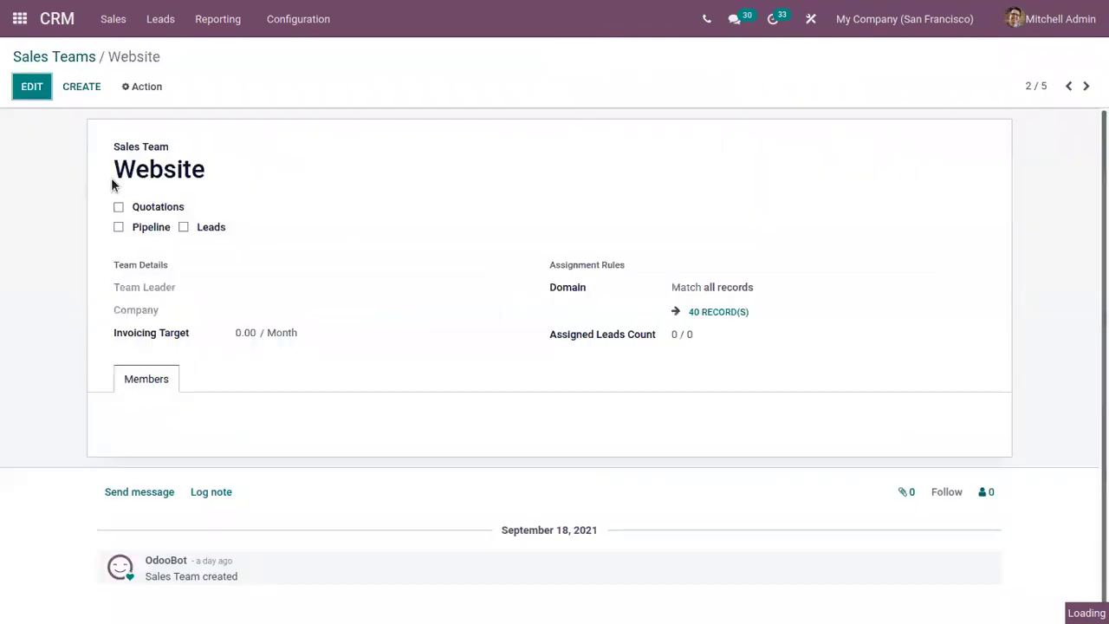
click(46, 88)
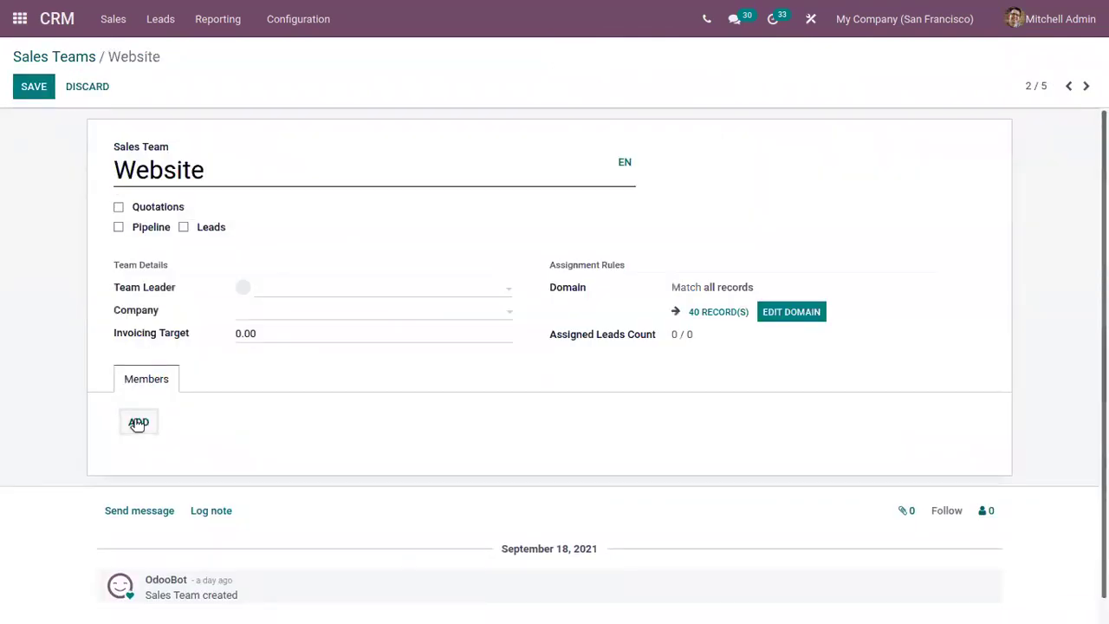
click(140, 423)
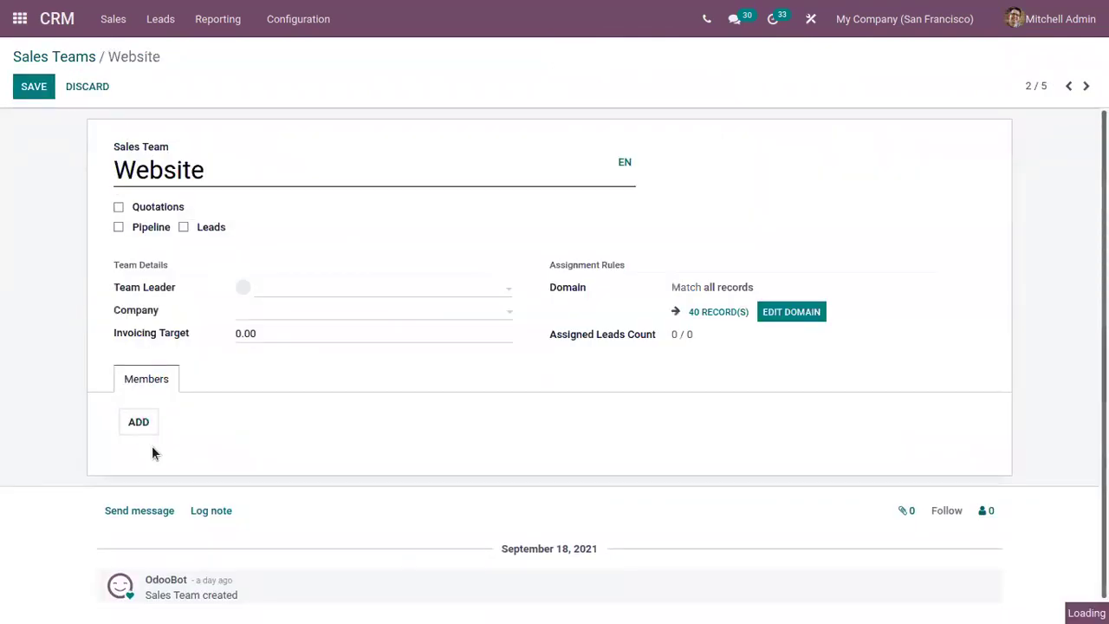
click(288, 109)
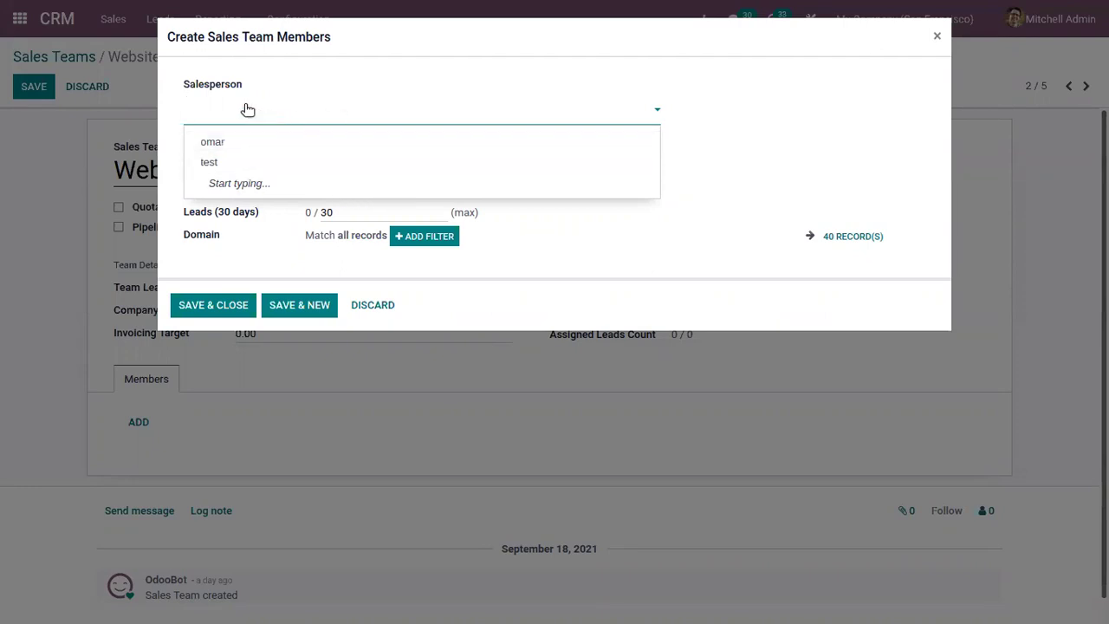
click(778, 112)
click(935, 37)
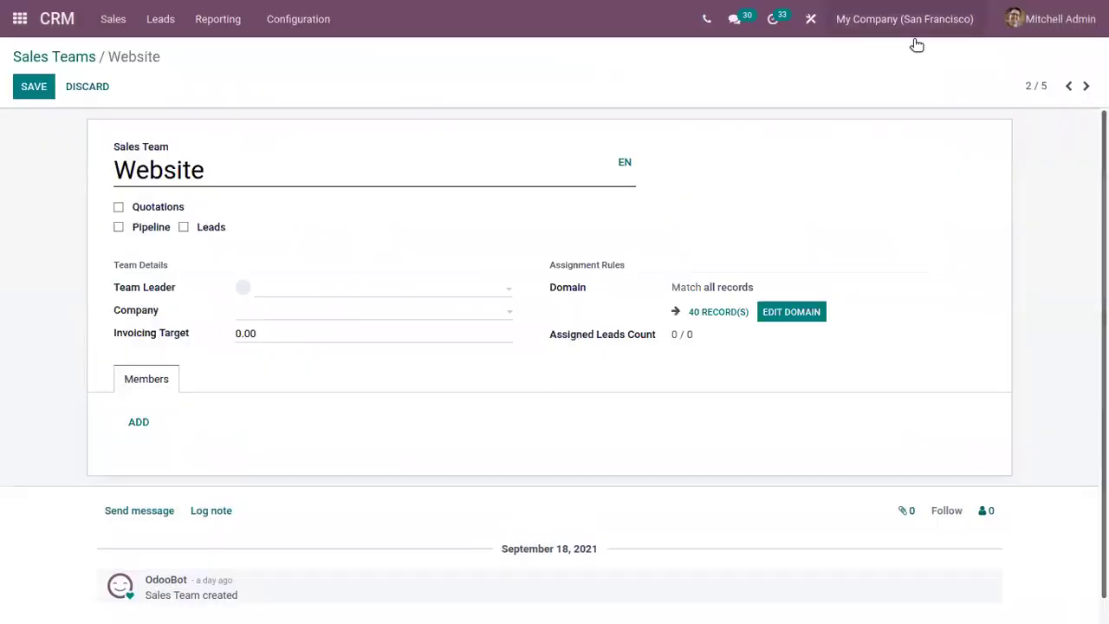
click(87, 55)
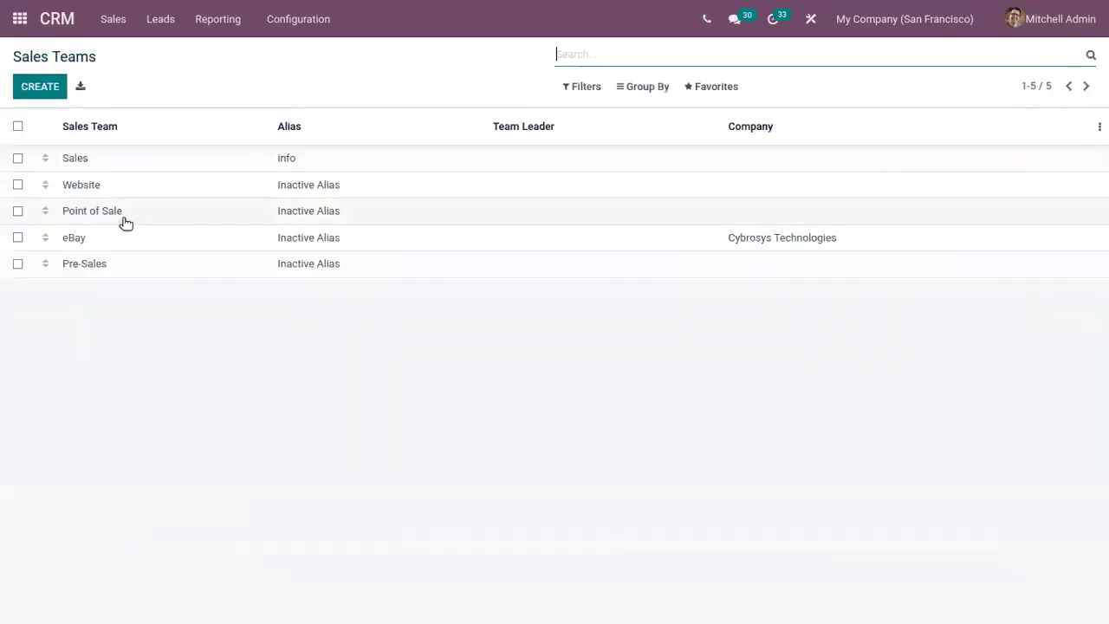
Open the Point of Sale team in edit mode, then go back to the Sales Teams list without changes
click(124, 222)
click(32, 87)
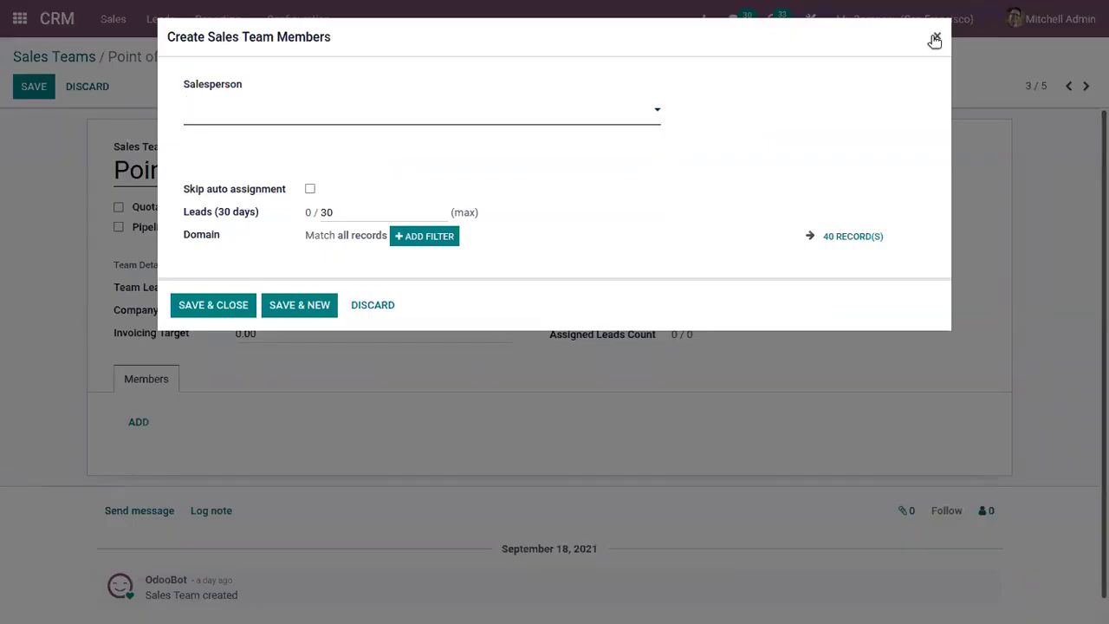
click(936, 39)
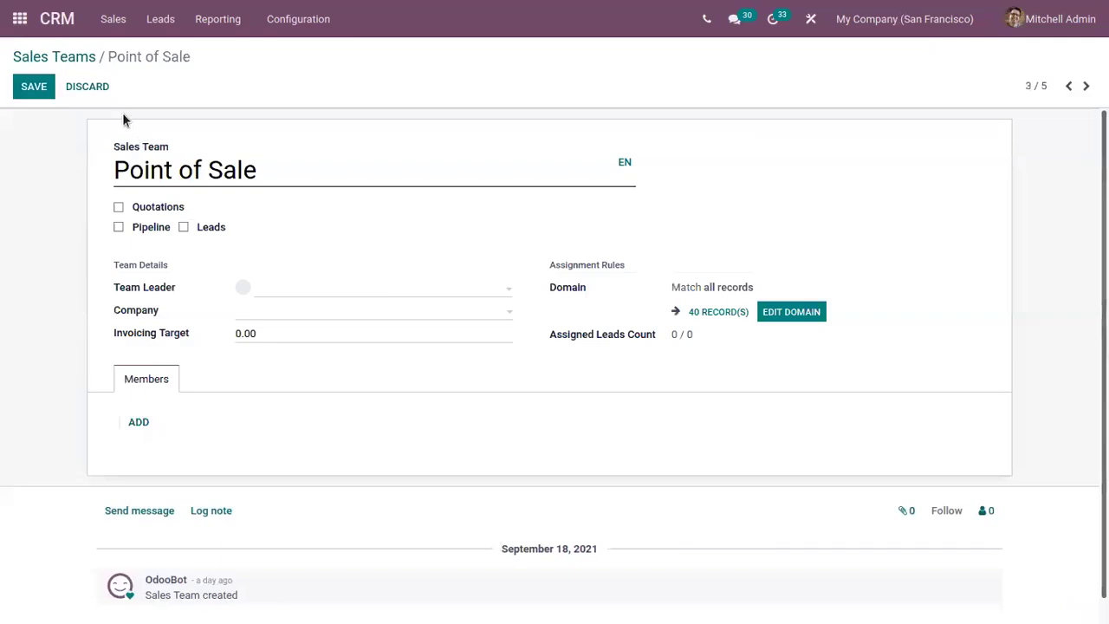
click(70, 53)
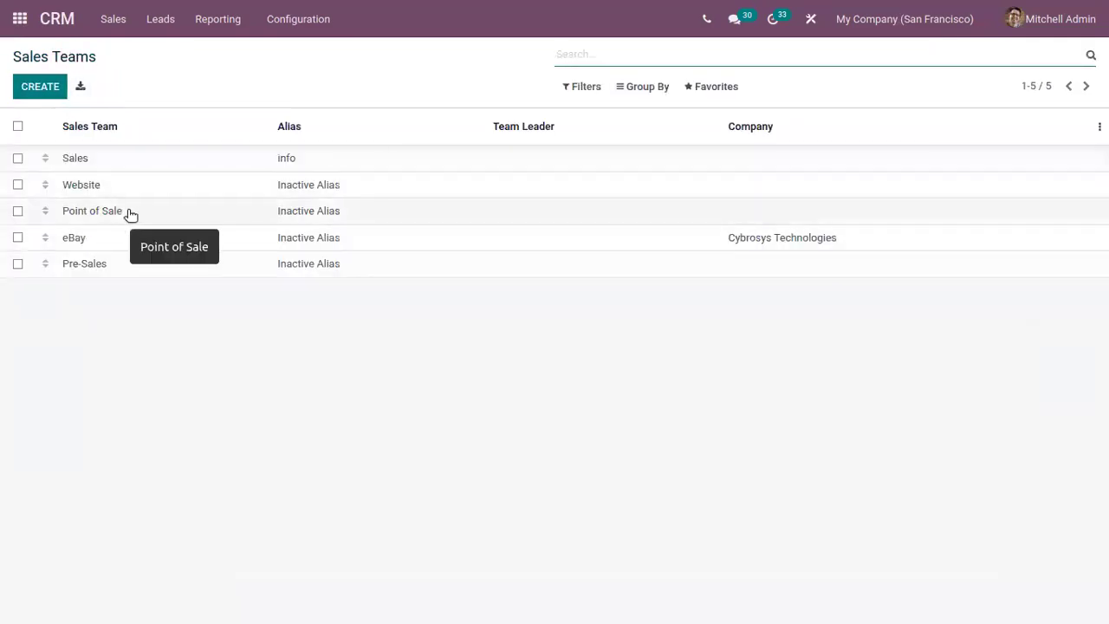
Add a third user to the Sales team's members and save, bringing capacity to 0 / 90
click(108, 154)
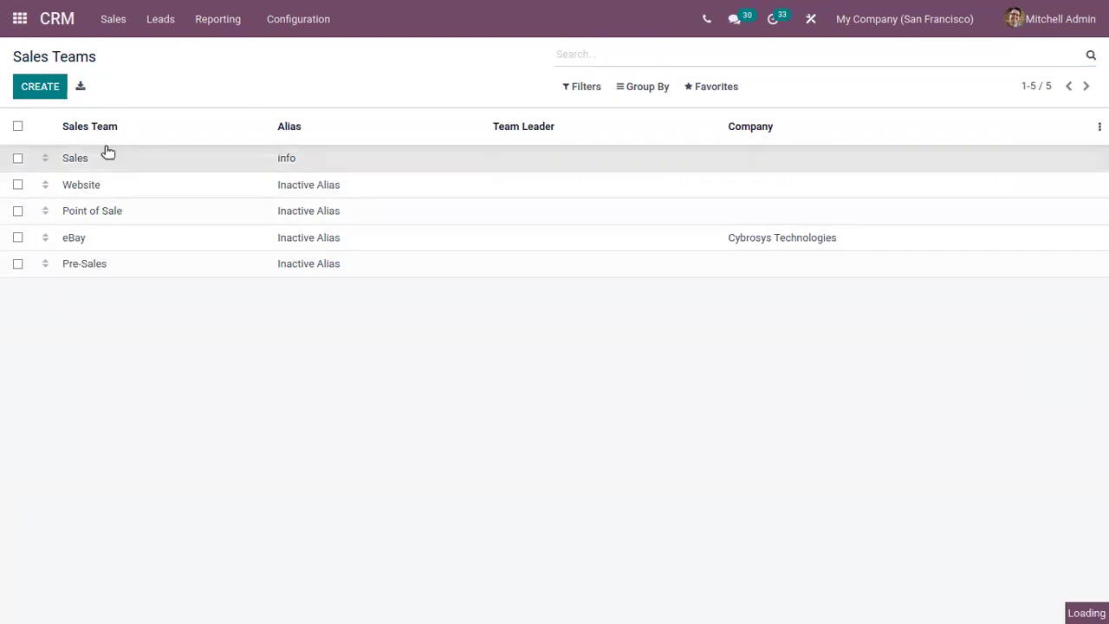
click(39, 86)
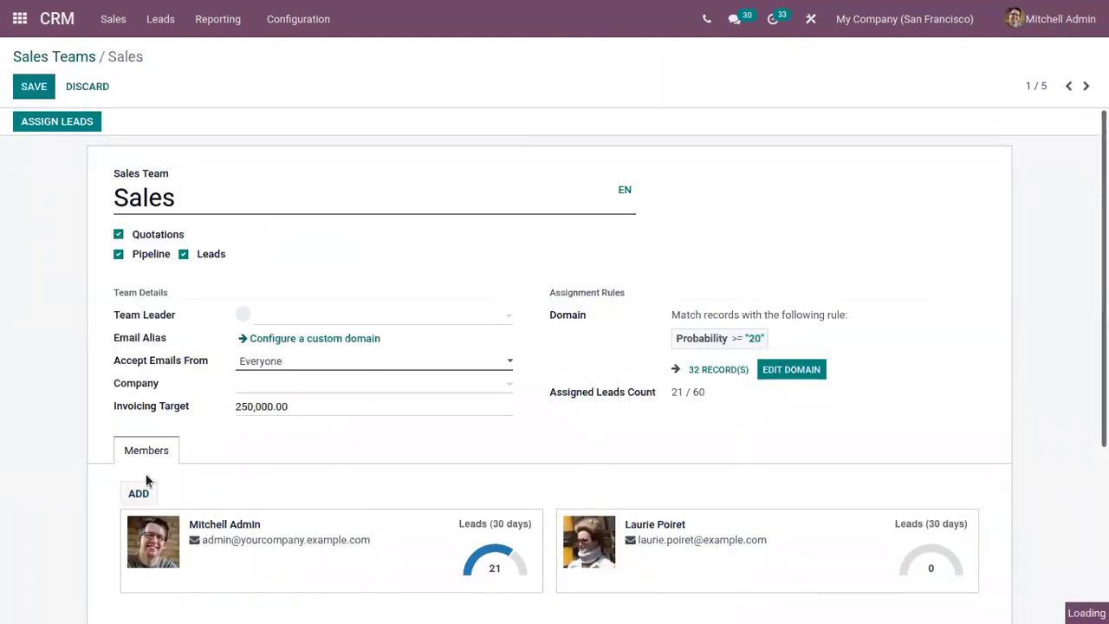
click(139, 492)
click(223, 119)
click(240, 146)
click(210, 404)
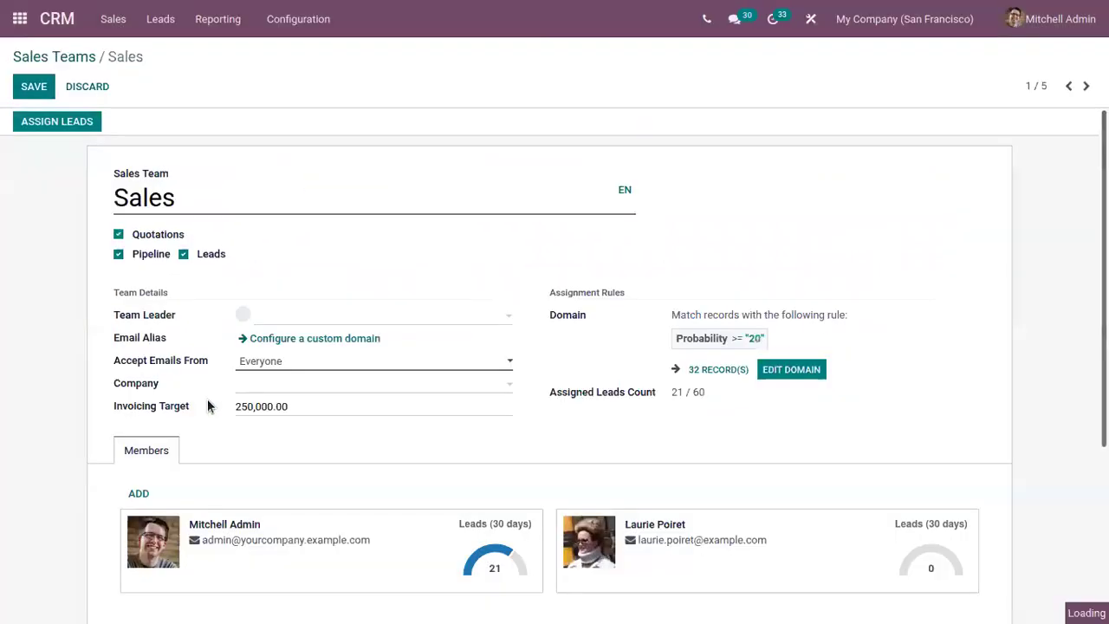
click(38, 92)
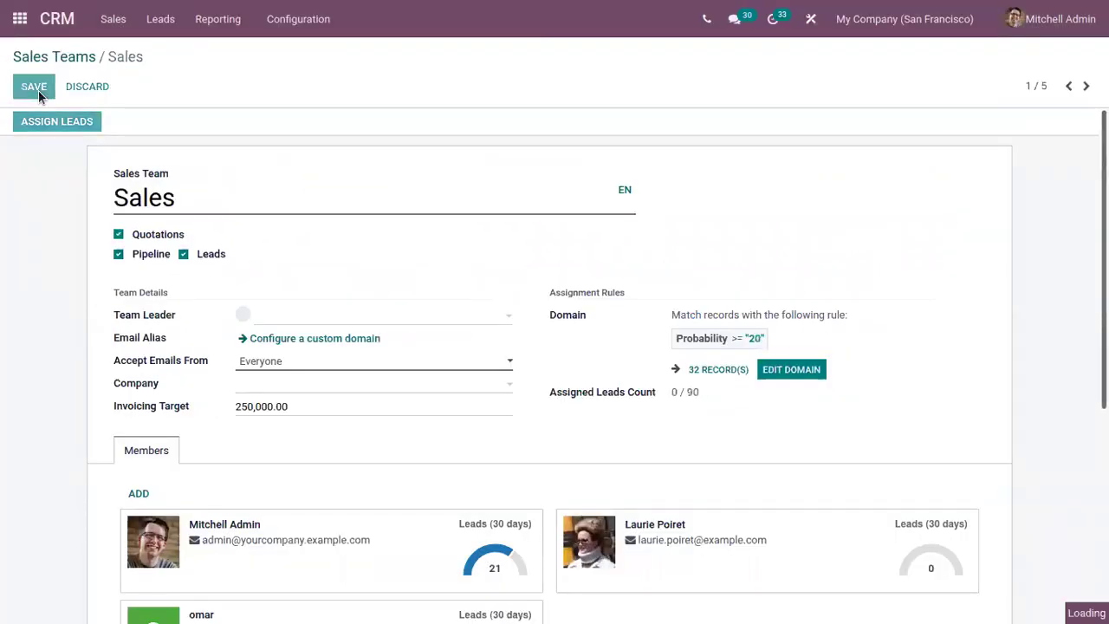
click(71, 58)
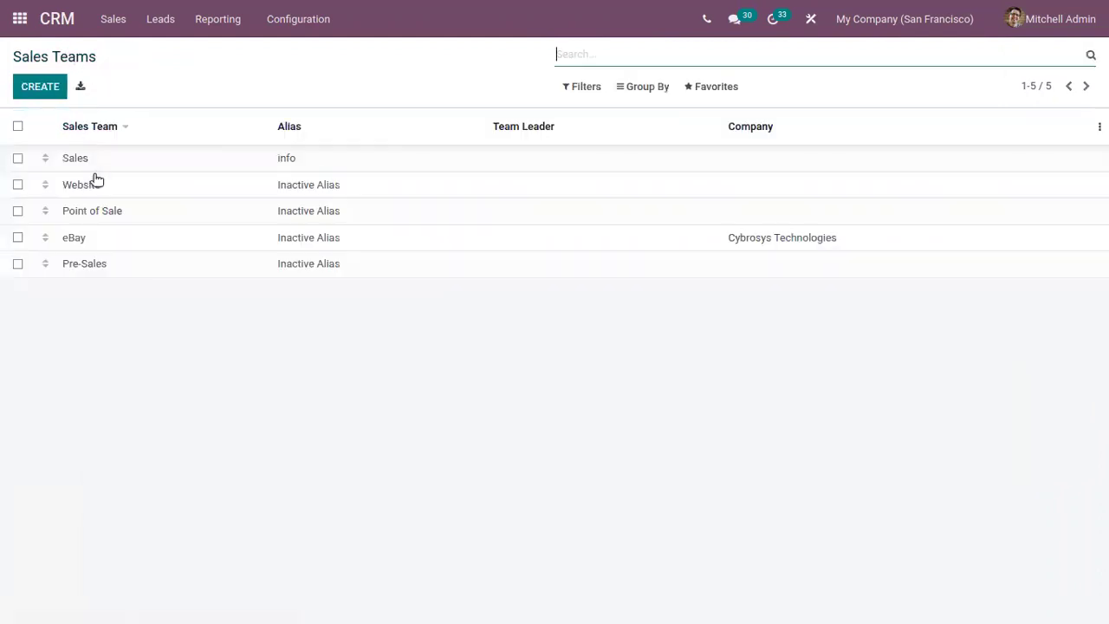
click(96, 179)
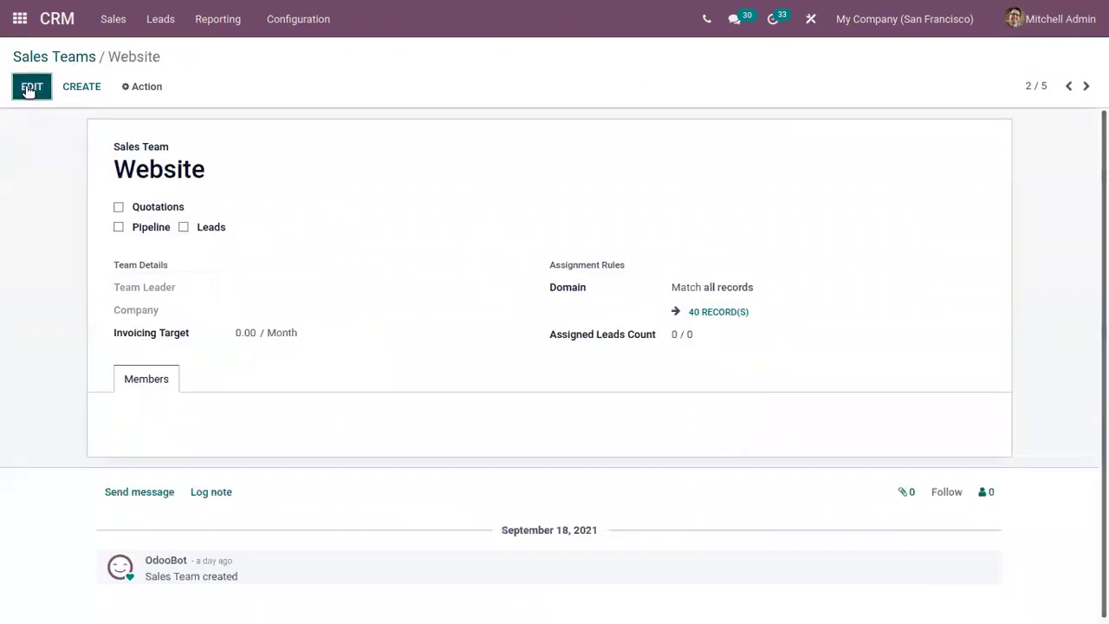
click(32, 87)
click(138, 424)
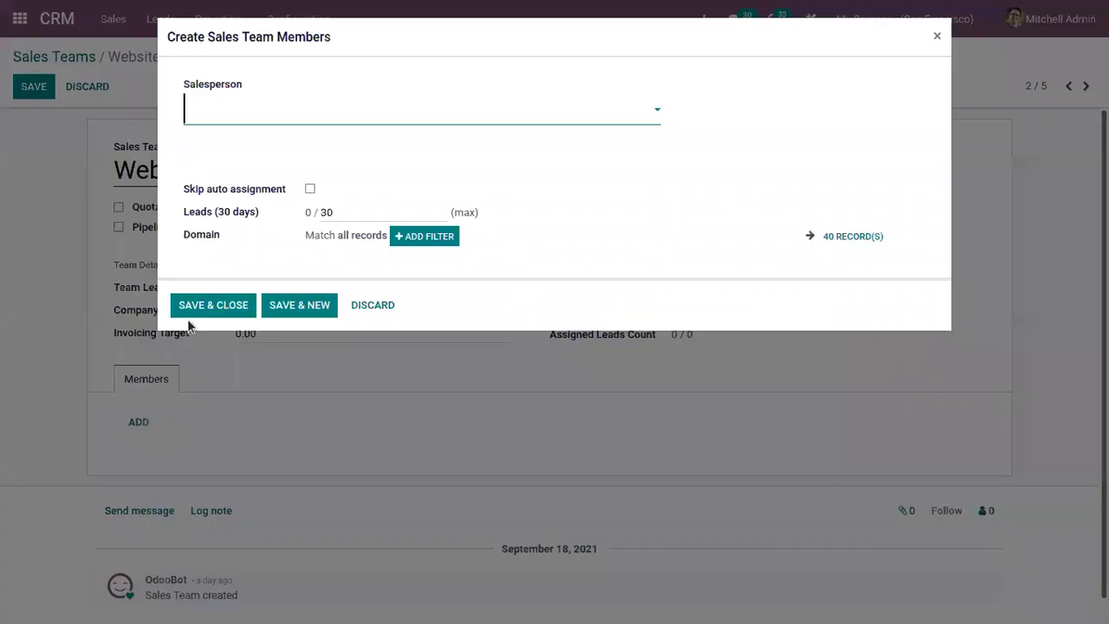
click(256, 107)
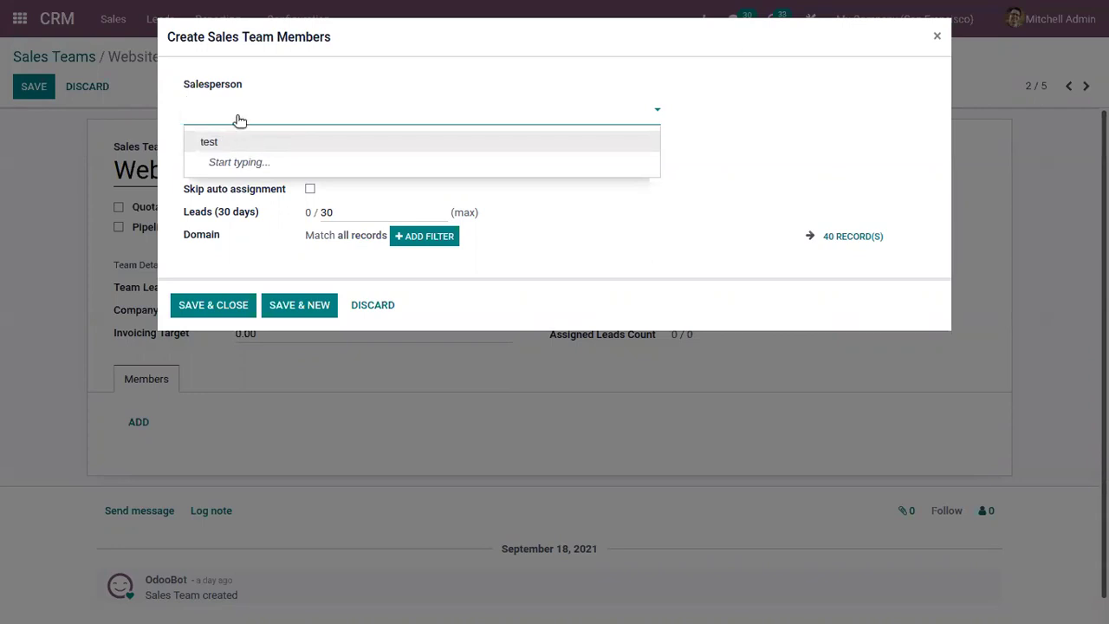
click(698, 105)
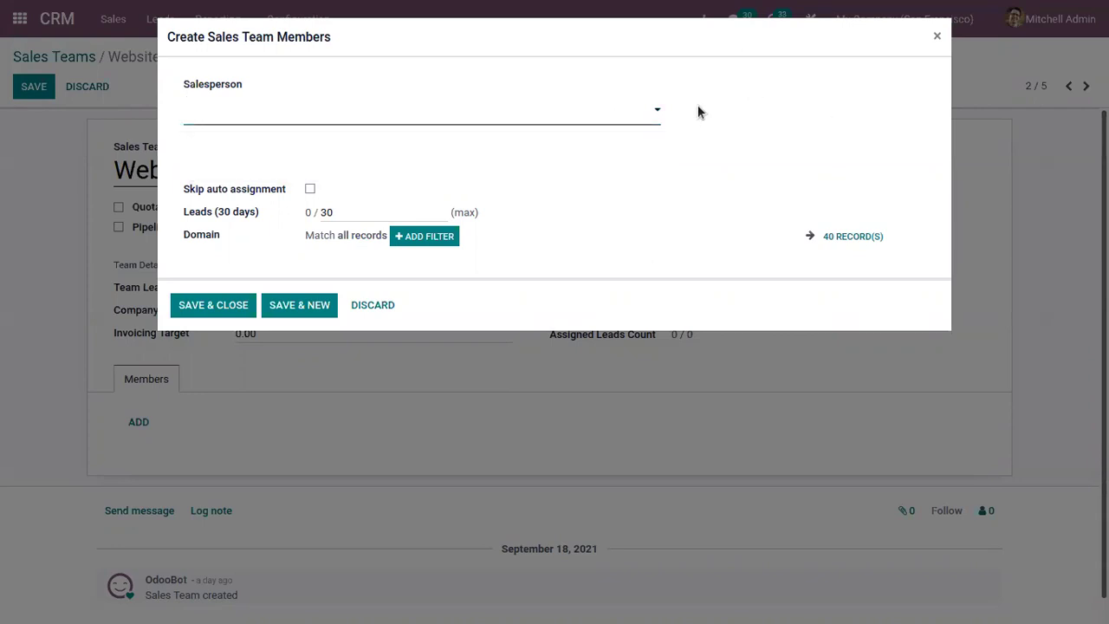
click(936, 36)
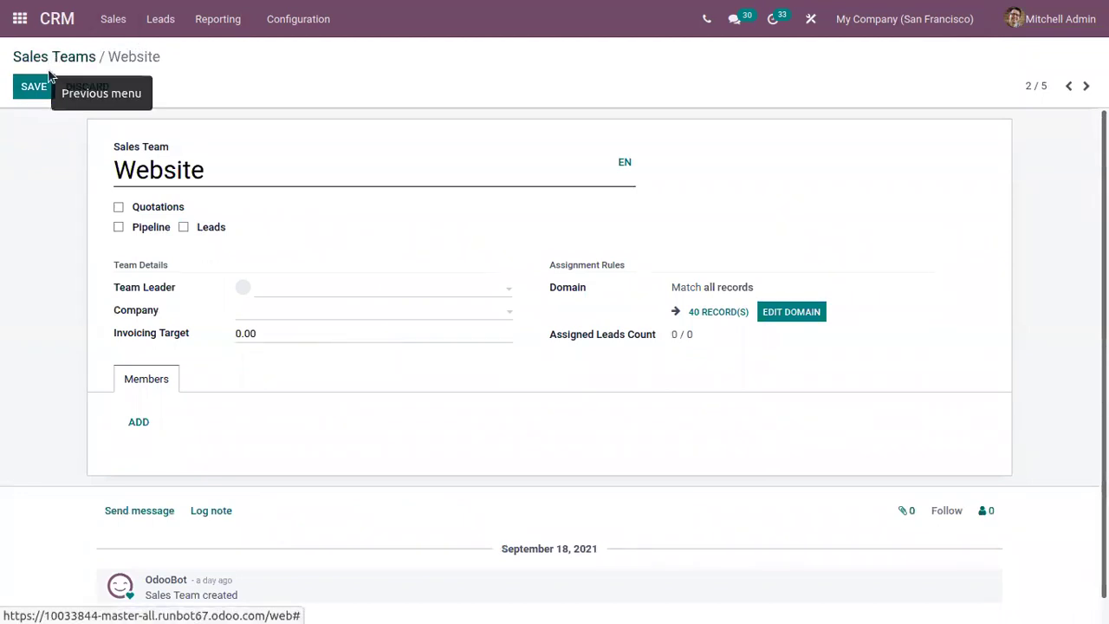
click(82, 56)
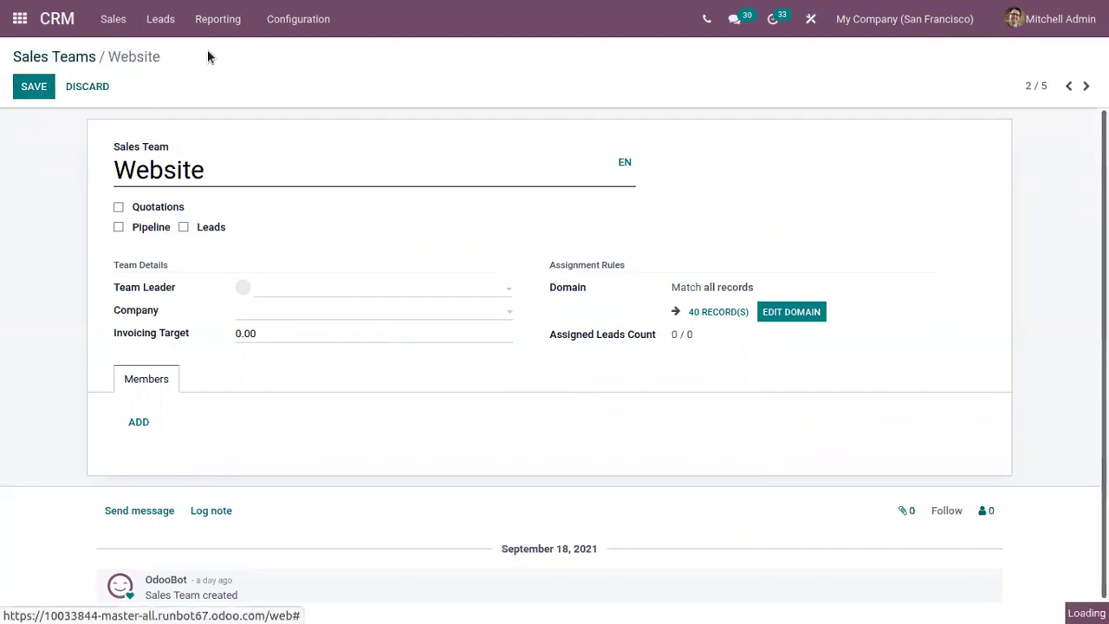
Tick the Multi Teams checkbox in CRM Settings and save the settings
click(289, 19)
click(298, 51)
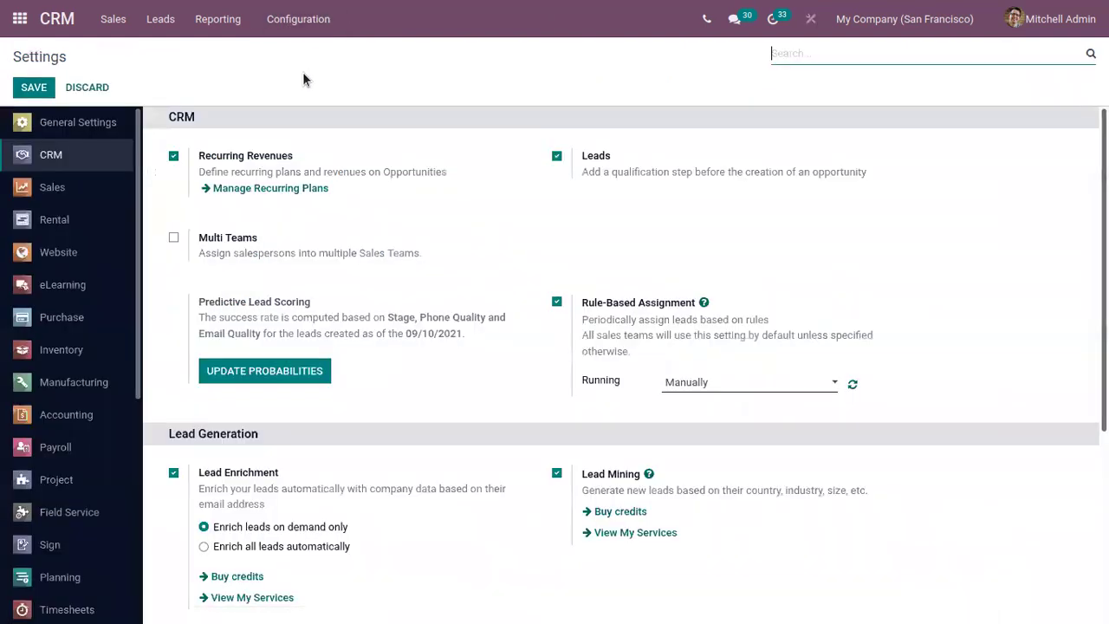
click(173, 241)
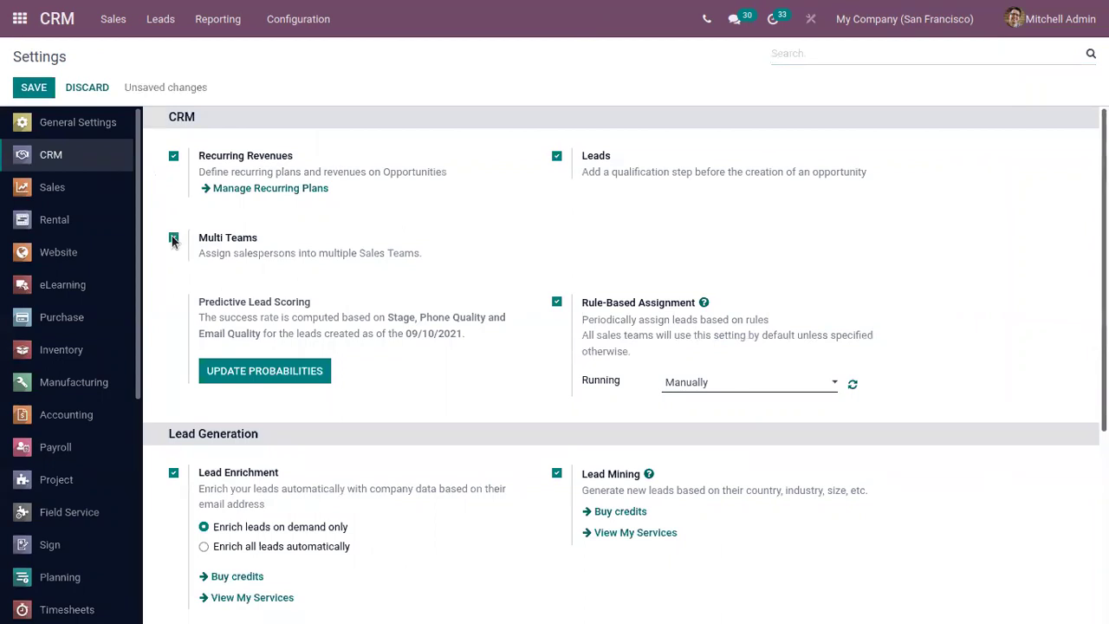
click(26, 88)
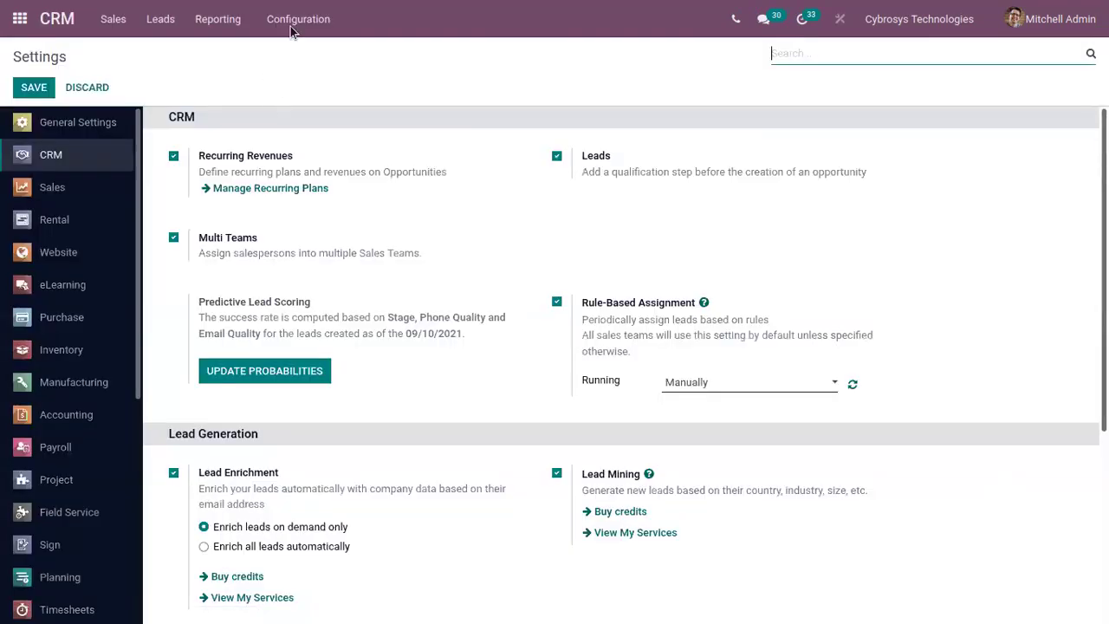
Add the first salesperson as a member of the Website team in edit mode
click(297, 19)
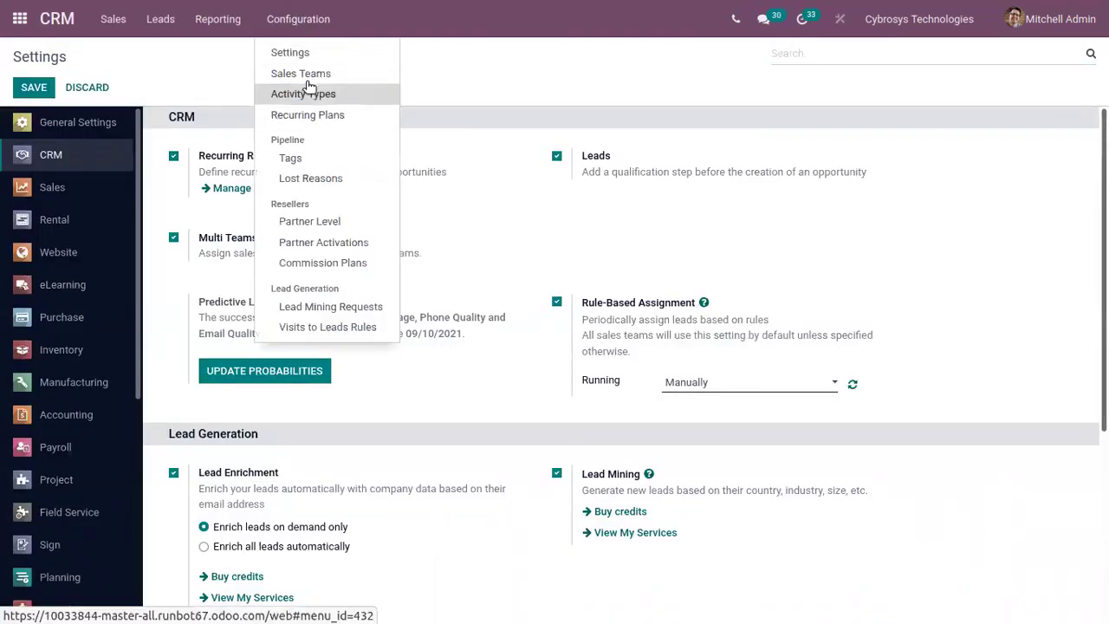
click(310, 73)
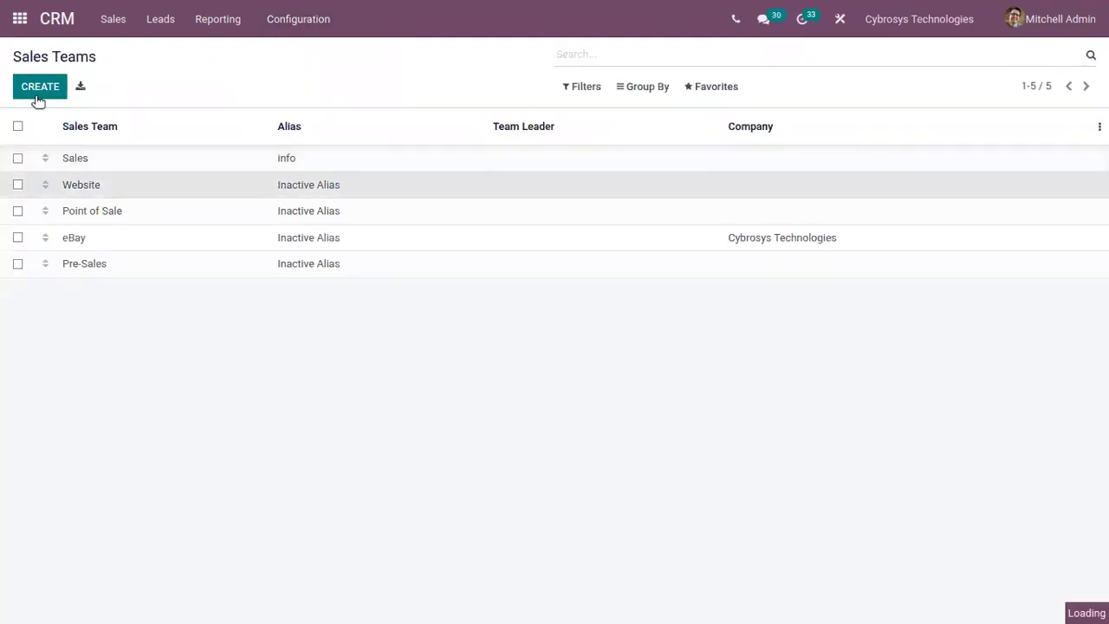
click(37, 93)
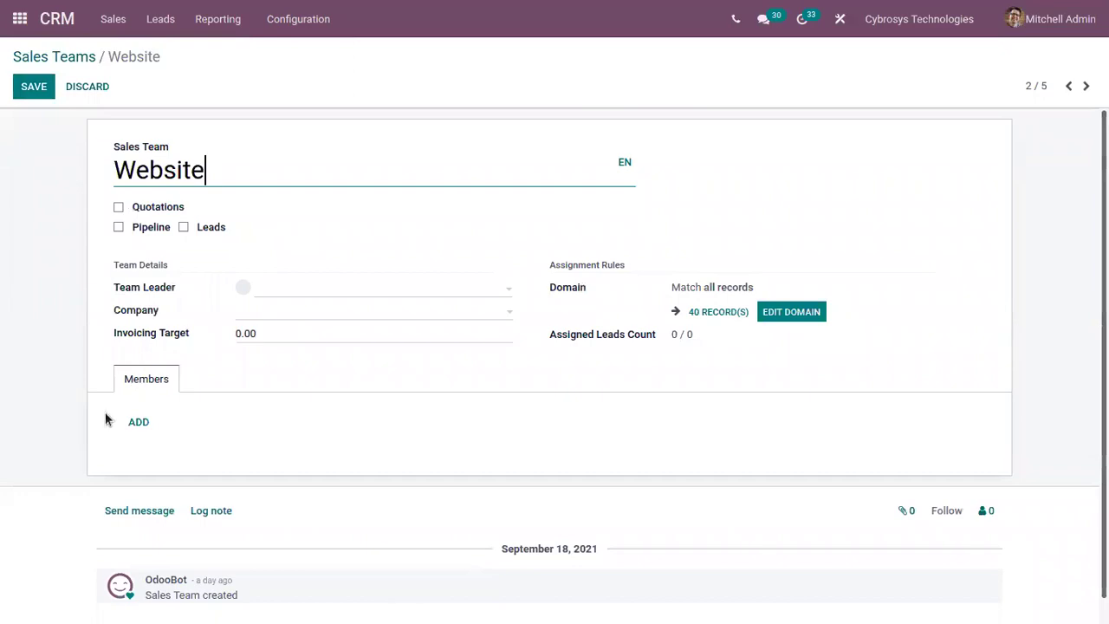
click(139, 422)
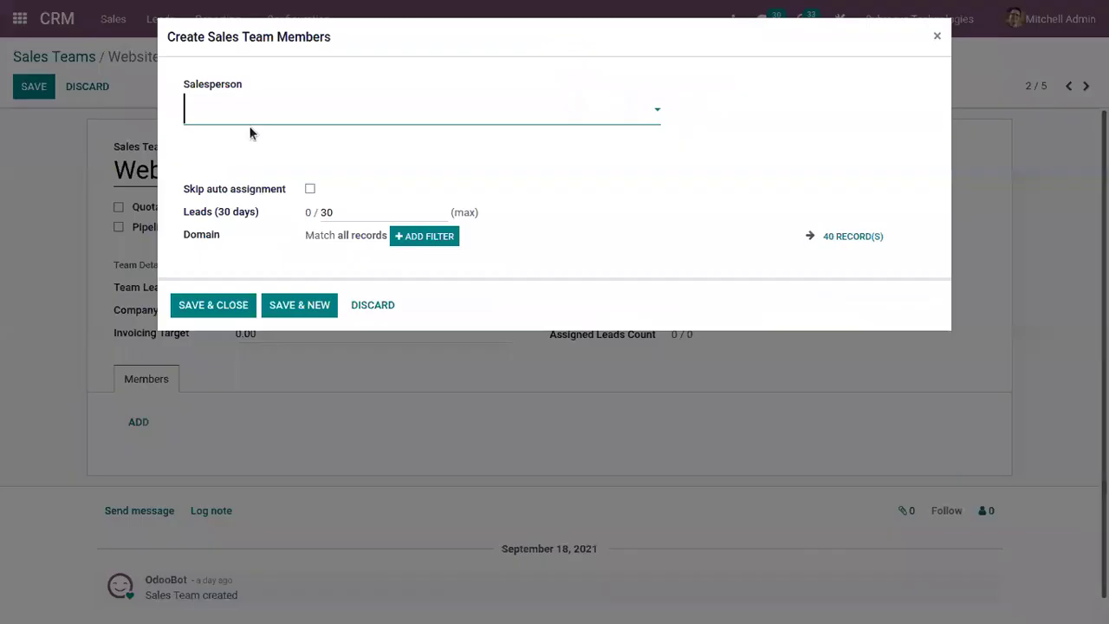
click(250, 110)
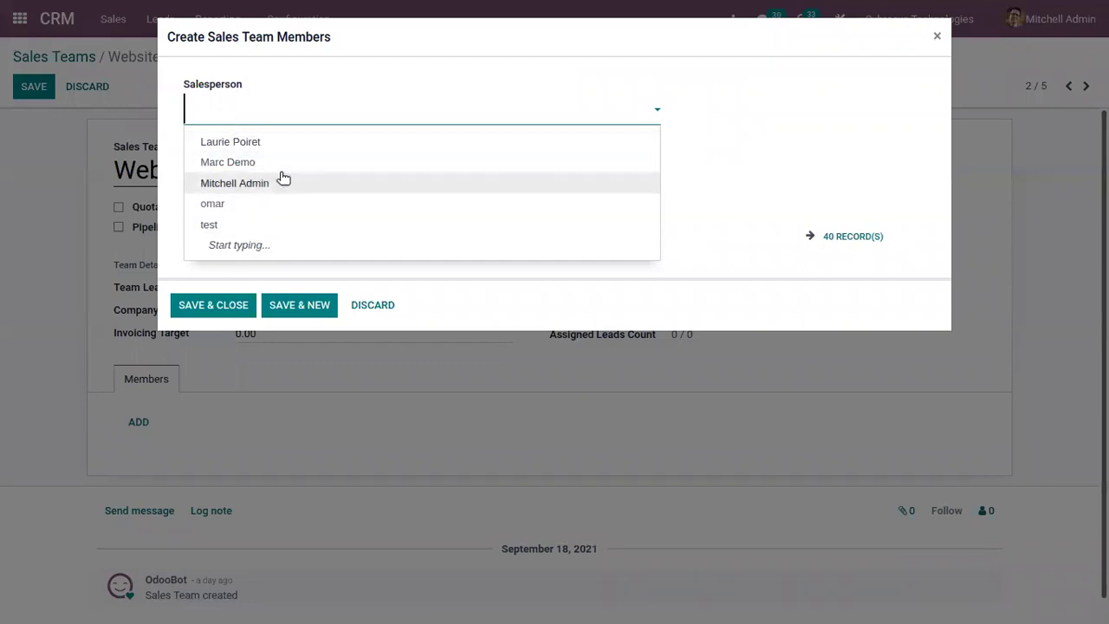
click(251, 151)
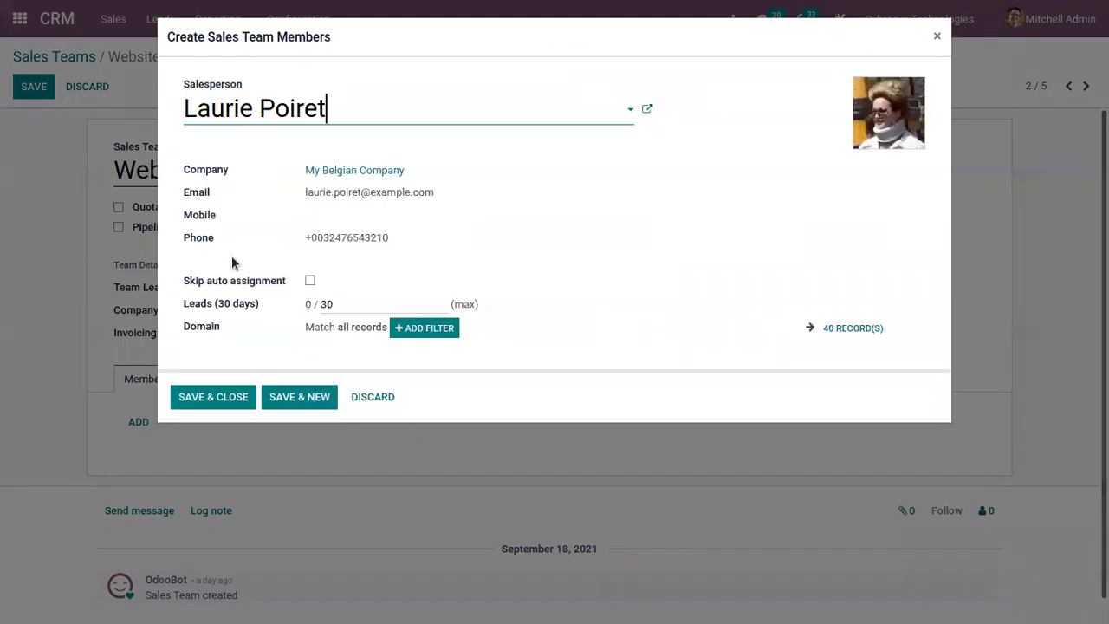
click(228, 394)
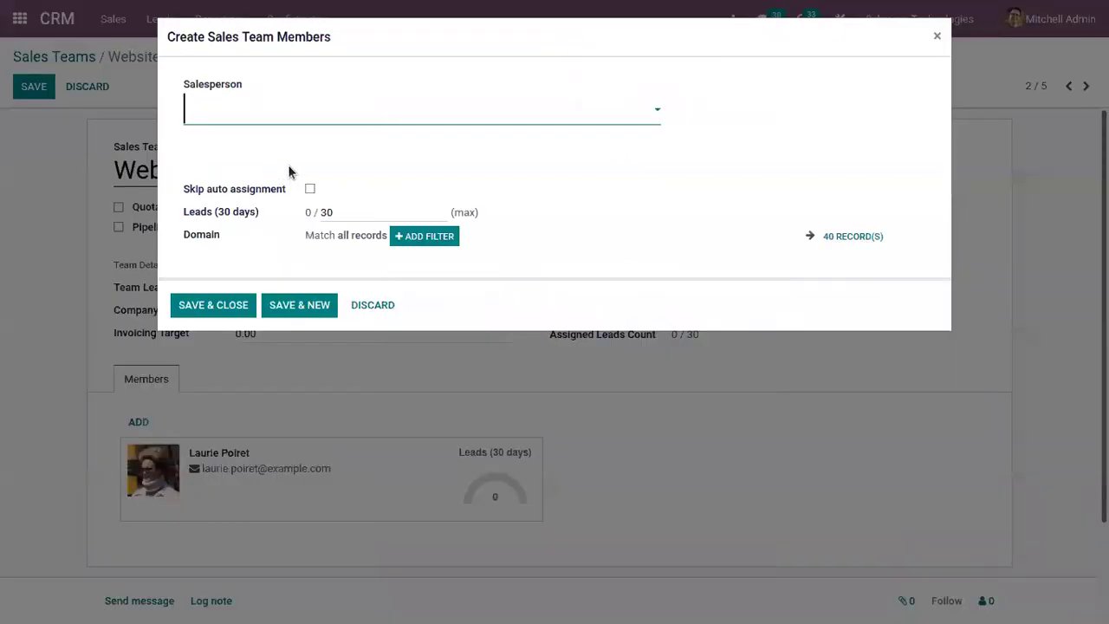
Add the admin user as the Website team's second member and save the team
click(271, 112)
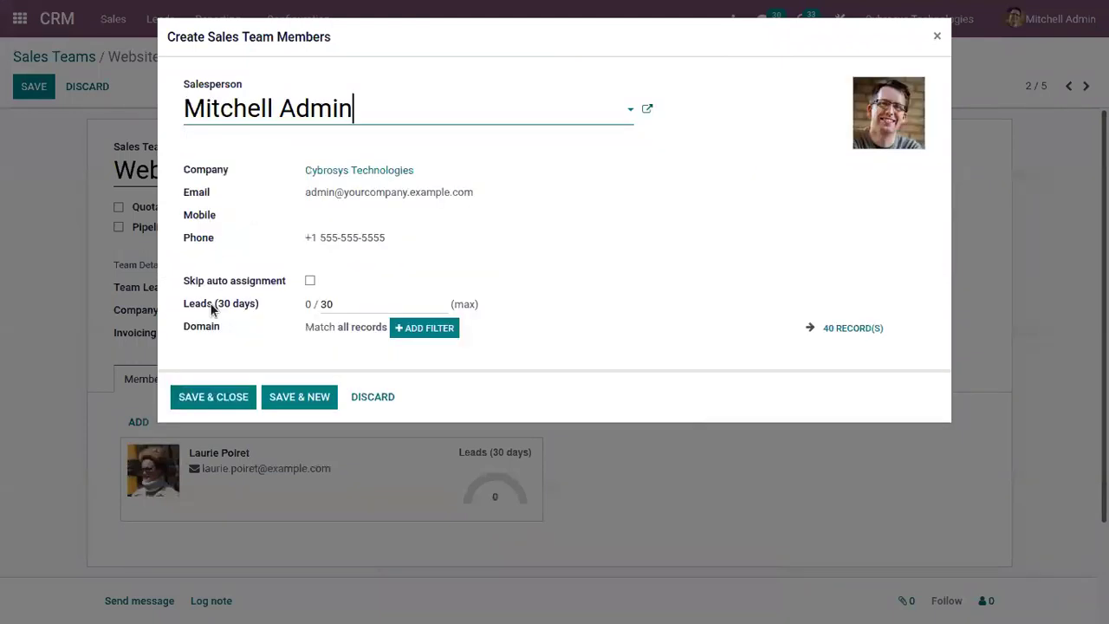
click(208, 396)
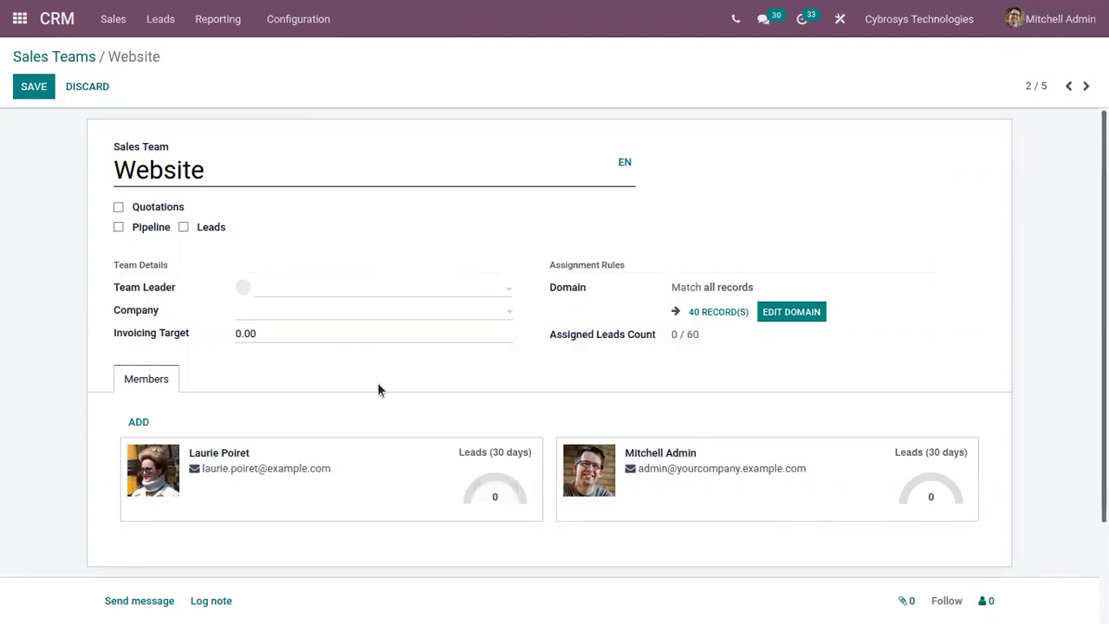
click(24, 86)
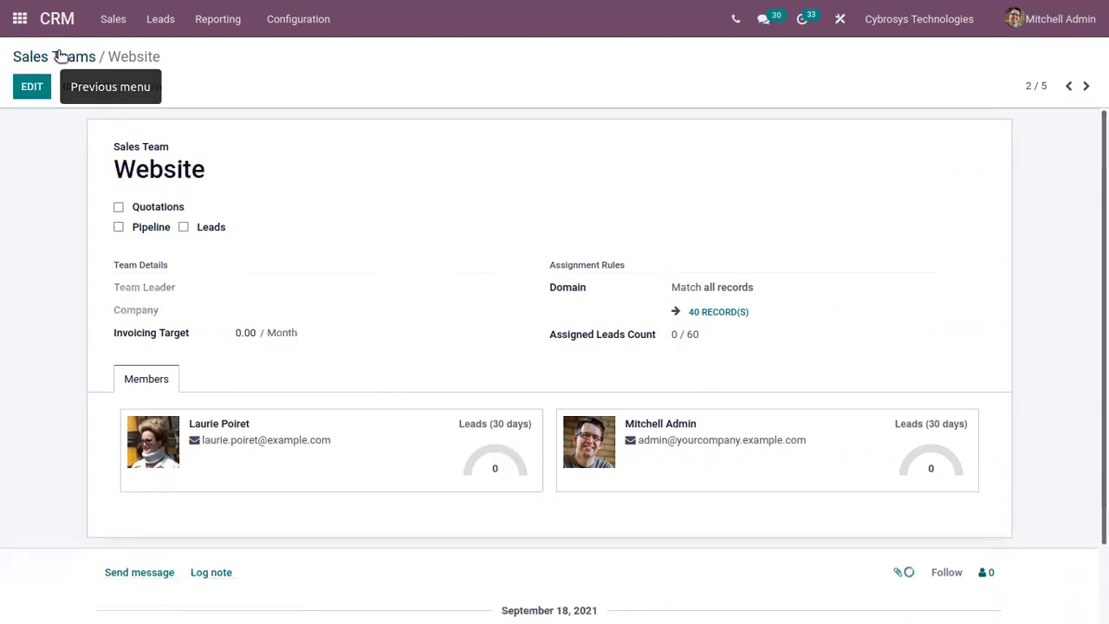
Check the Sales team's members, then go back to the list of five sales teams
click(58, 54)
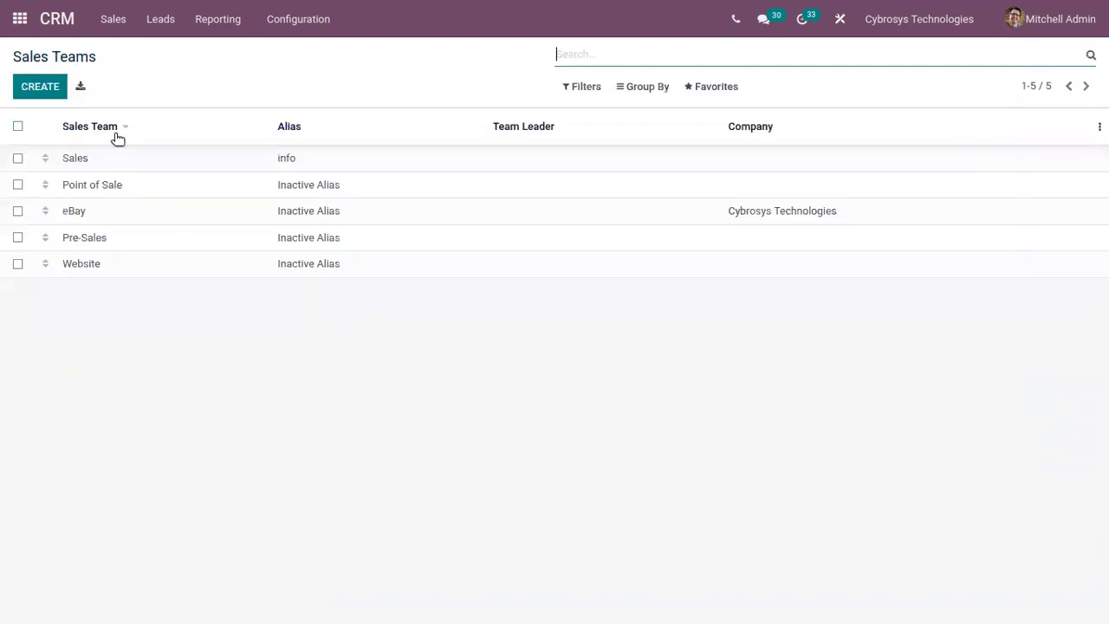
click(134, 158)
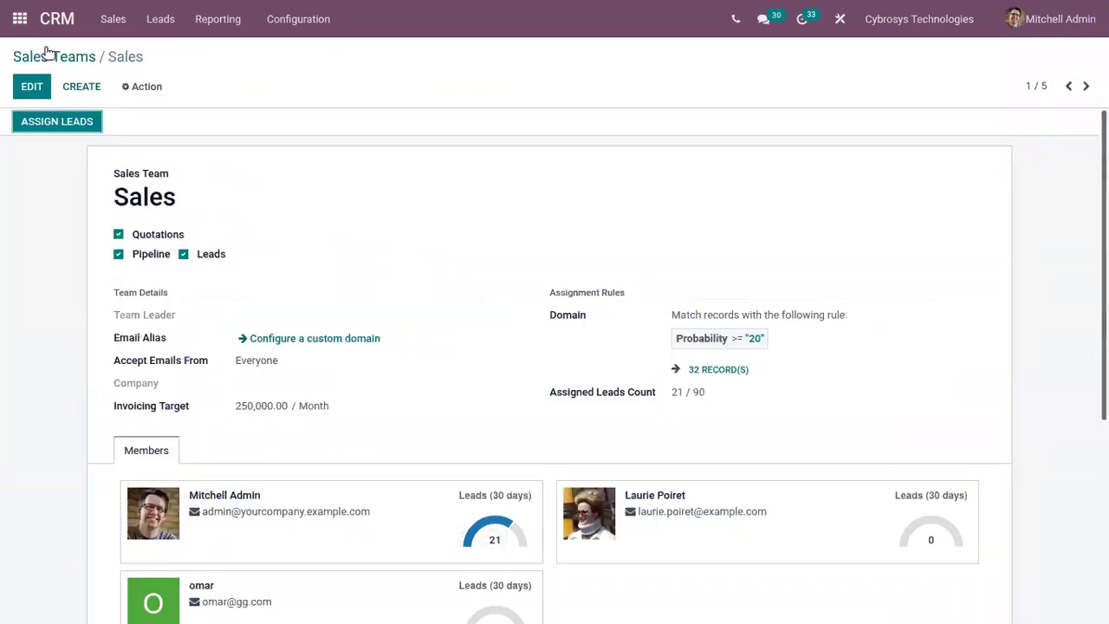
click(49, 56)
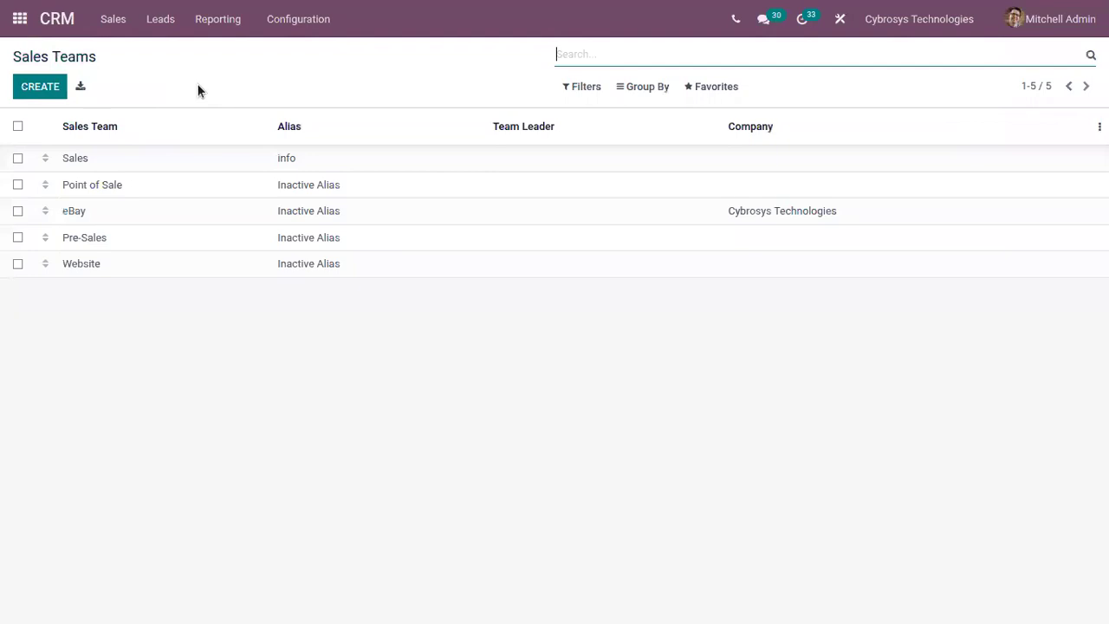